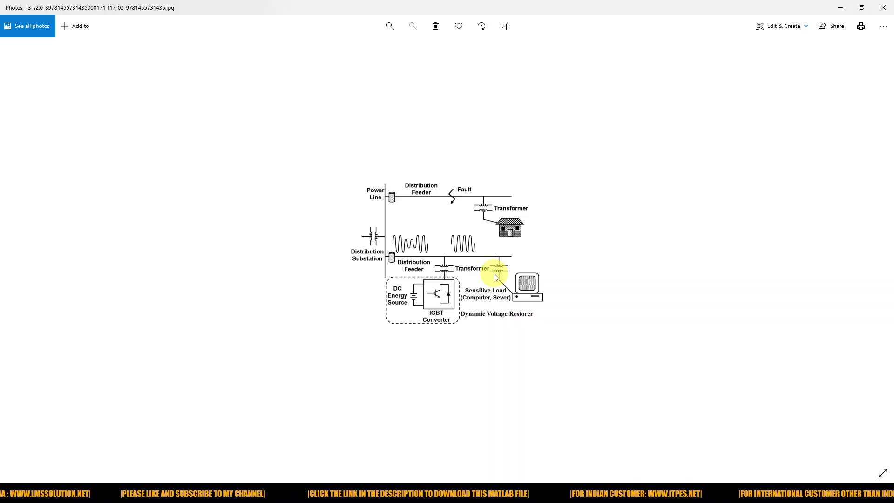
Step: Switch from Windows Photos to the dvr_14_9_2018_op_sliding_a Simulink model window
click(445, 494)
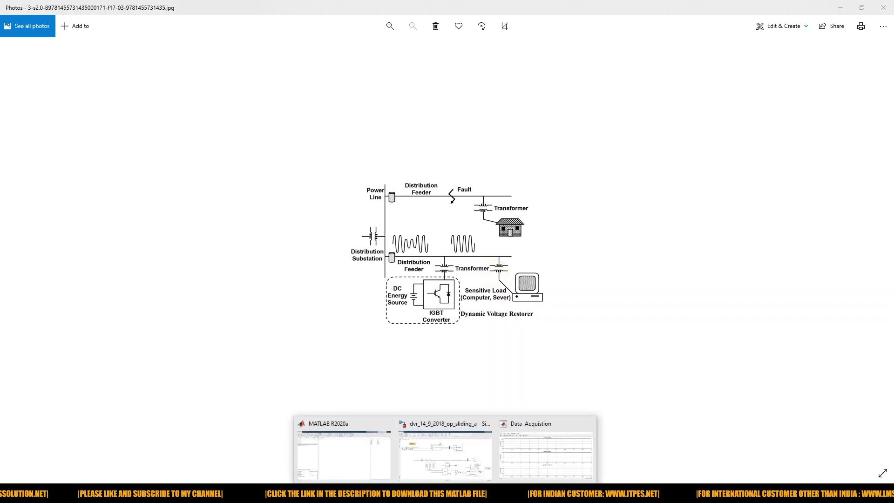
click(444, 450)
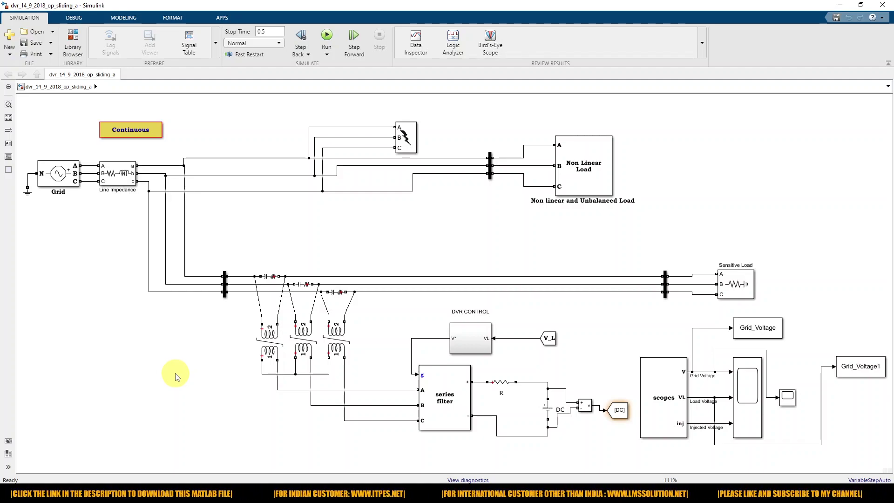
key(F12)
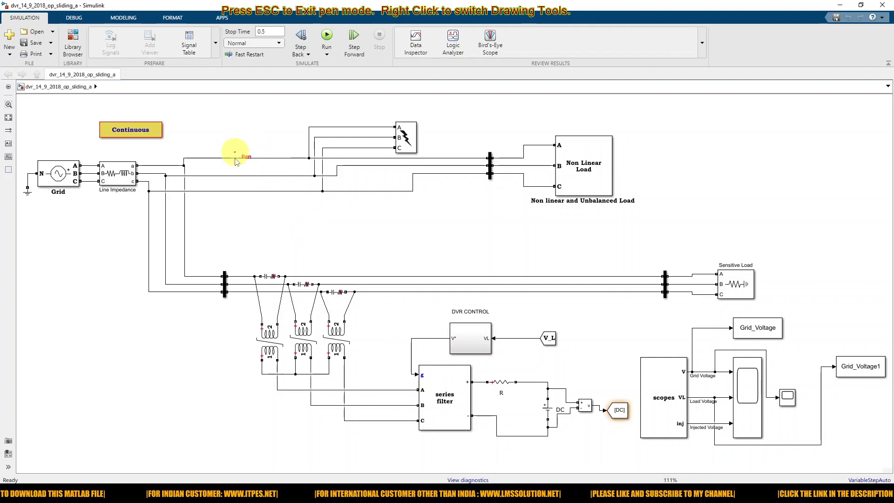
drag(254, 183, 613, 174)
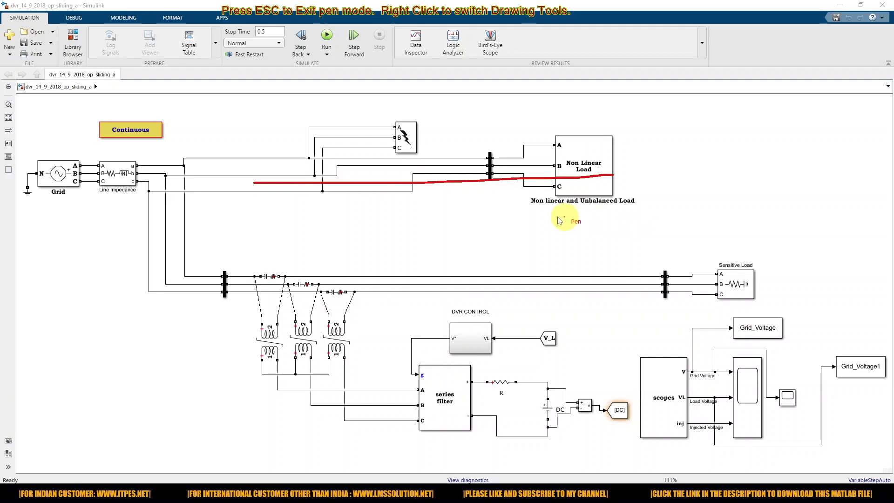
mouse_move(184, 231)
mouse_down()
mouse_move(180, 282)
mouse_move(283, 284)
mouse_up()
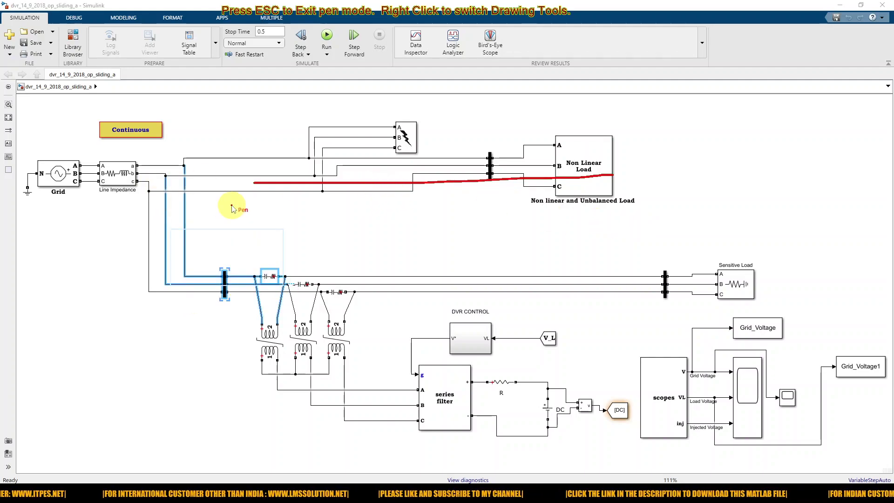
mouse_move(208, 215)
mouse_down()
mouse_move(447, 269)
mouse_move(697, 260)
mouse_move(694, 269)
mouse_up()
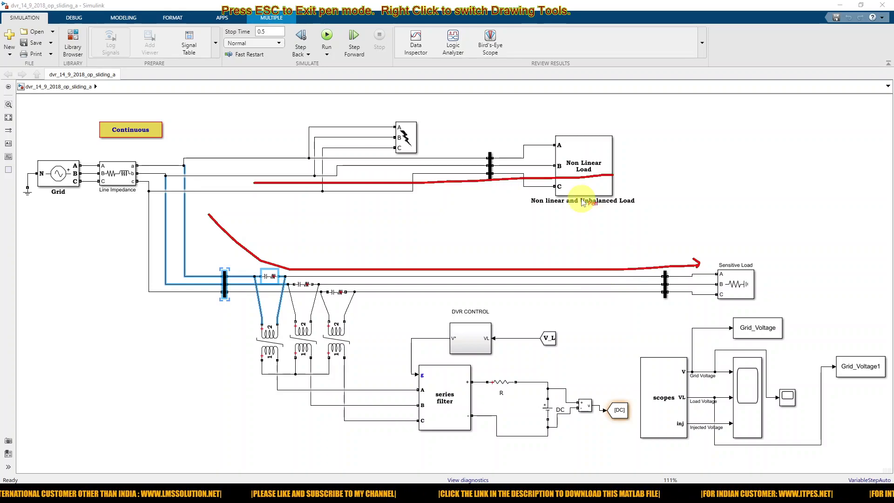
key(Escape)
key(ctrl+shift+p)
mouse_move(536, 126)
mouse_down()
mouse_move(625, 236)
mouse_move(595, 130)
mouse_move(544, 129)
mouse_up()
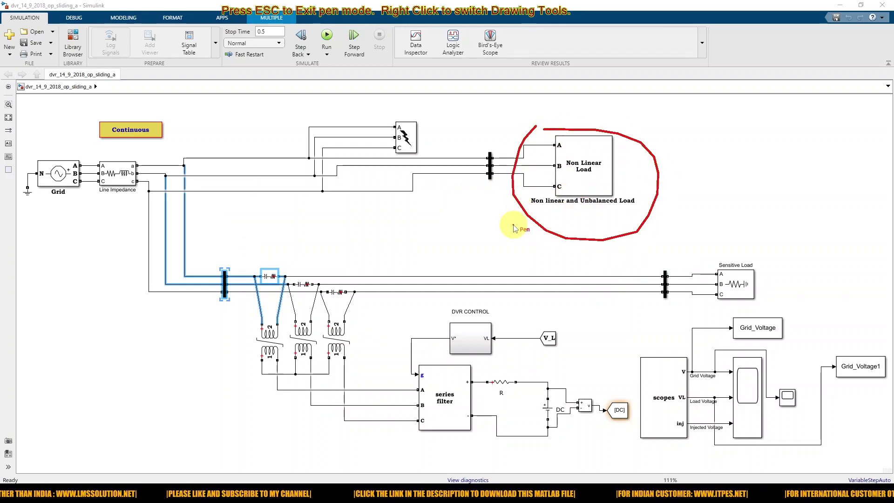
mouse_move(750, 252)
mouse_down()
mouse_move(689, 252)
mouse_move(654, 283)
mouse_move(681, 312)
mouse_move(776, 309)
mouse_move(733, 255)
mouse_up()
drag(722, 223, 723, 247)
drag(715, 239, 731, 240)
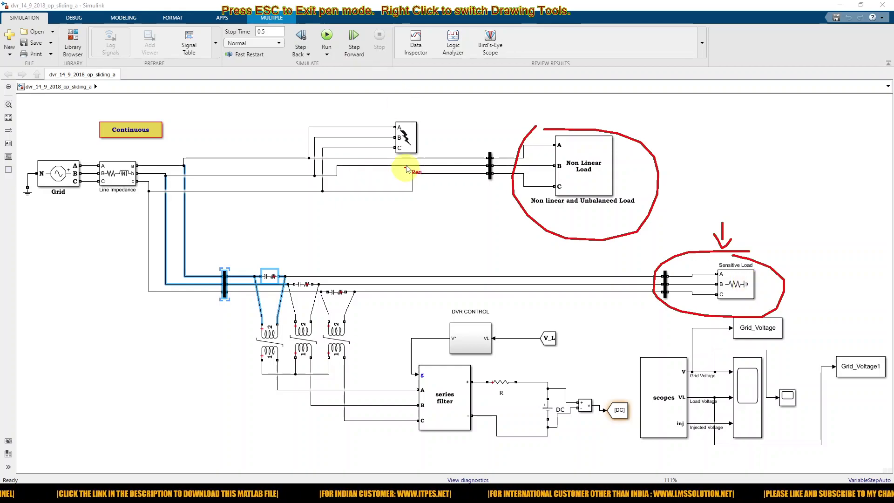
key(Escape)
key(ctrl+2)
mouse_move(396, 113)
mouse_down()
mouse_move(381, 118)
mouse_move(380, 161)
mouse_move(430, 122)
mouse_move(378, 156)
mouse_up()
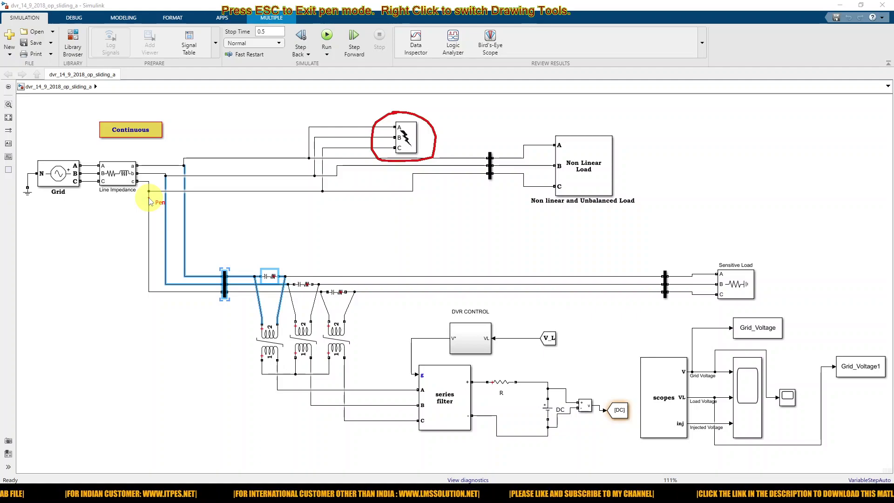
key(Escape)
click(165, 366)
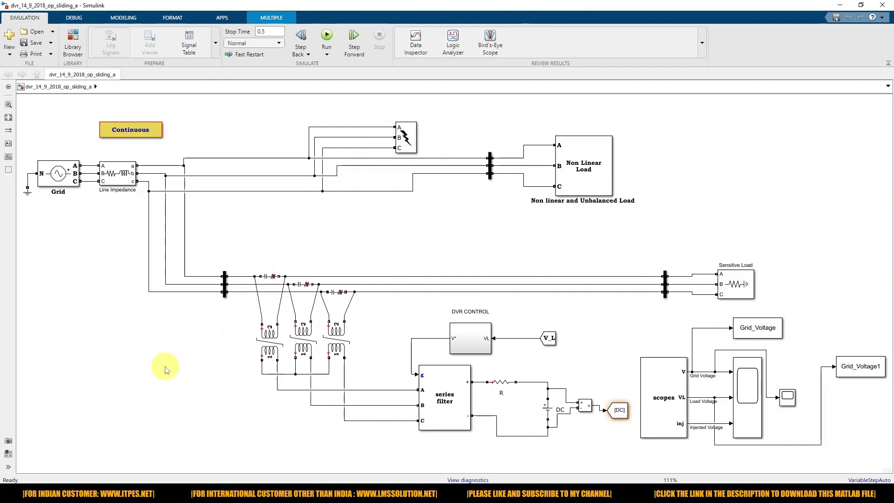
key(ctrl+shift+p)
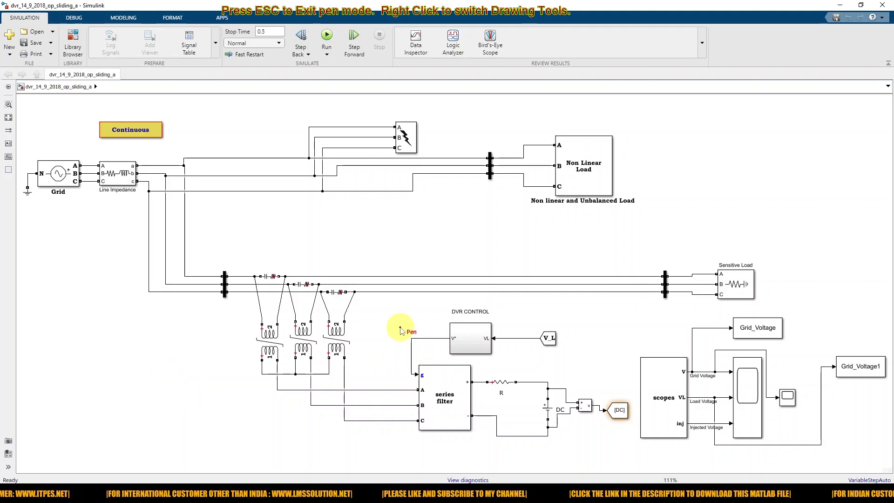
key(Escape)
click(443, 395)
double_click(443, 396)
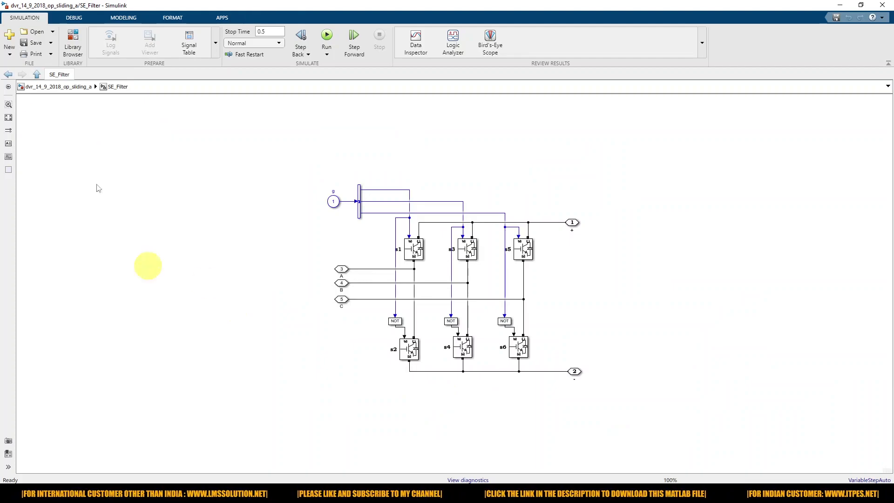
click(35, 76)
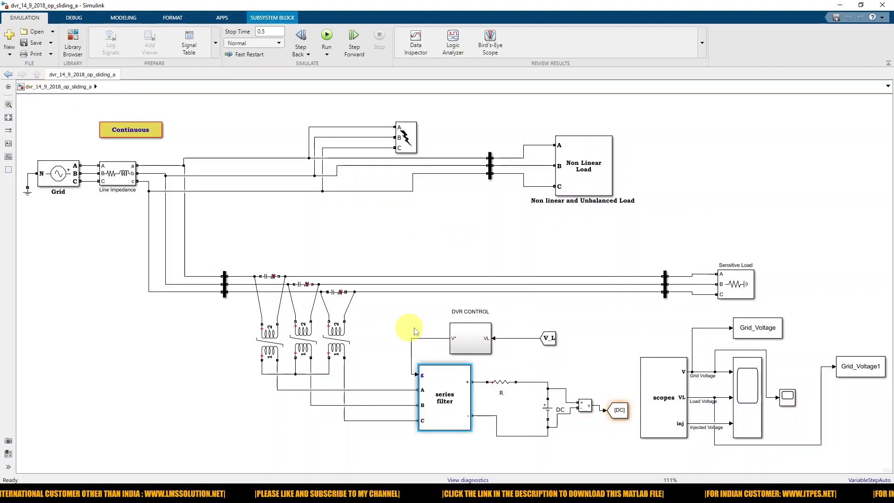
click(665, 293)
double_click(665, 285)
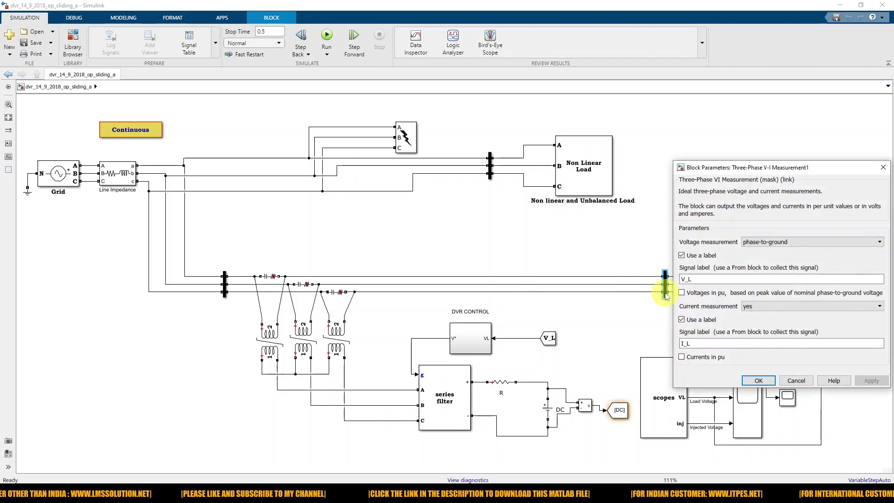
click(763, 381)
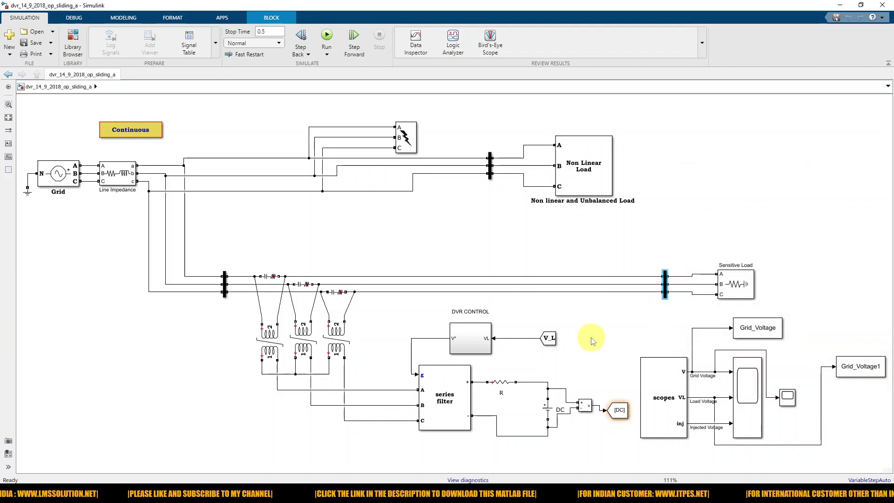
key(F9)
drag(537, 322, 503, 322)
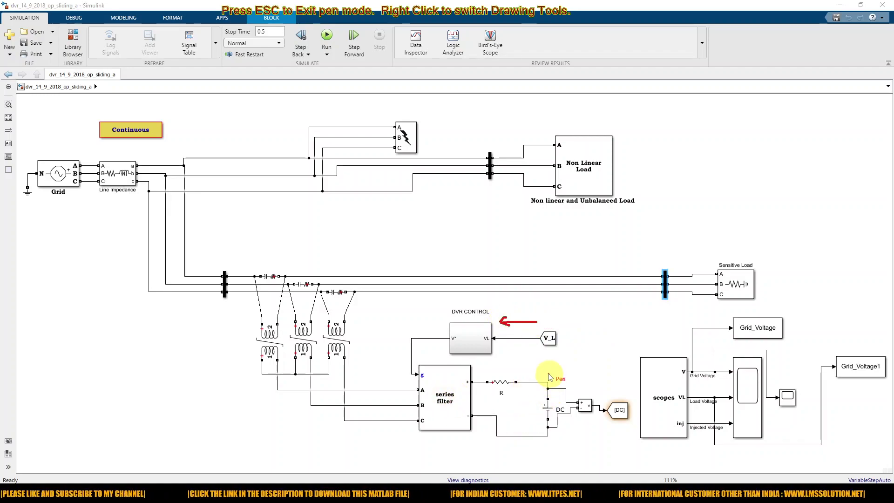
mouse_move(534, 372)
mouse_down()
mouse_move(524, 417)
mouse_move(543, 440)
mouse_move(568, 382)
mouse_move(534, 372)
mouse_up()
key(Escape)
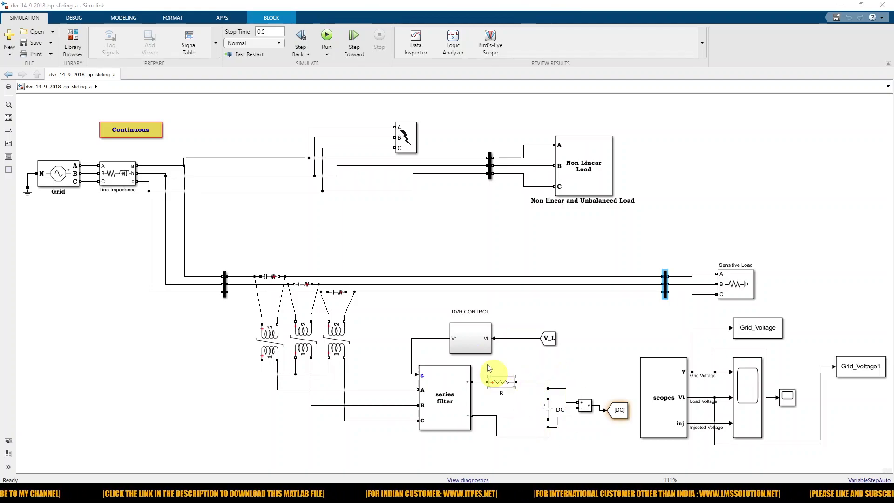
click(62, 179)
double_click(62, 179)
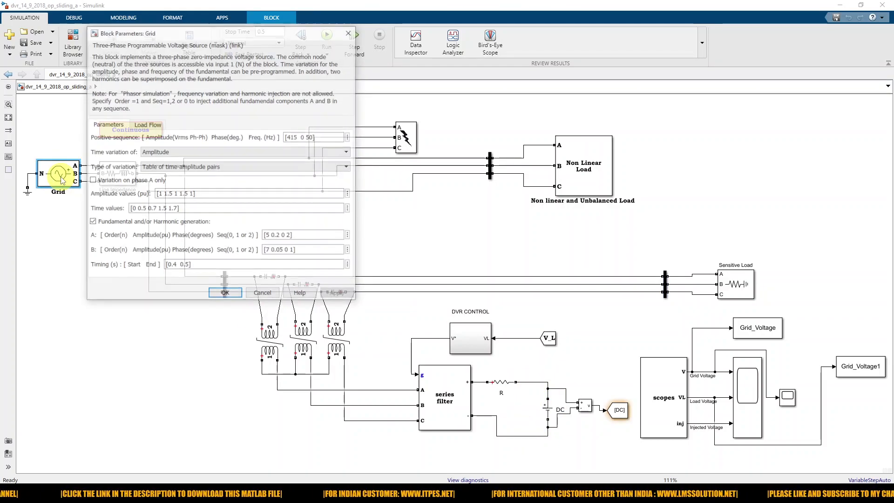
drag(179, 209, 129, 208)
click(225, 295)
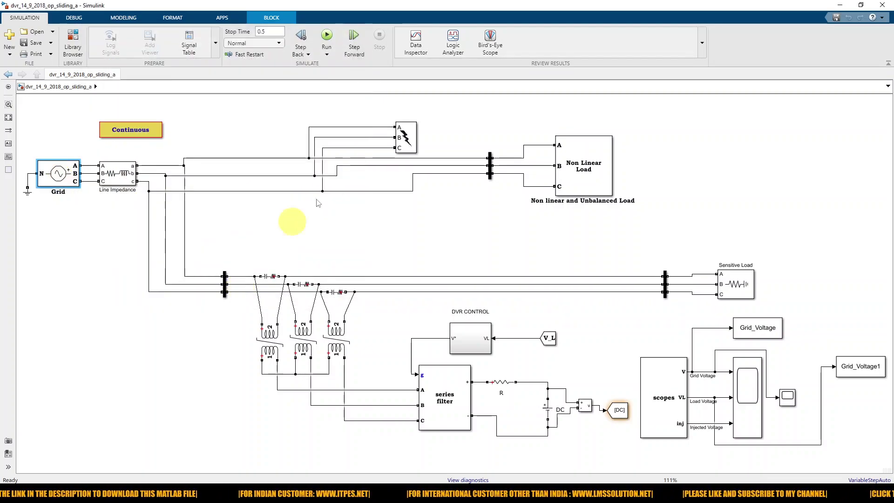
double_click(57, 175)
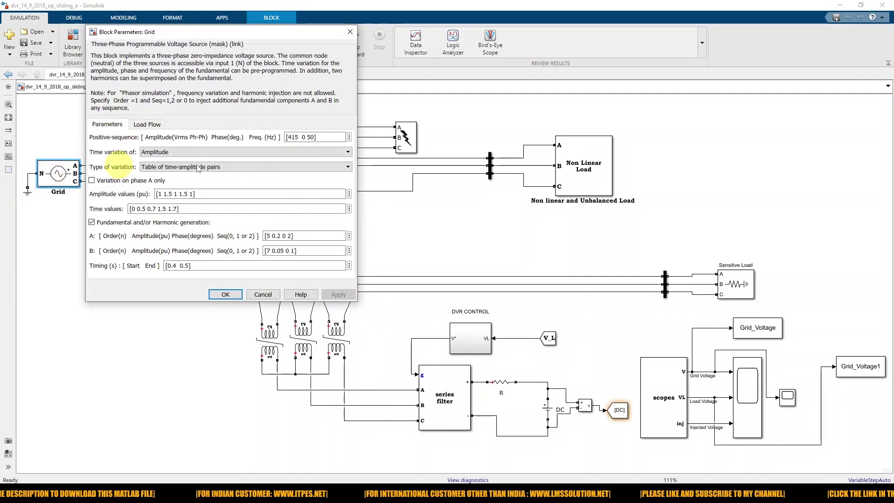
drag(322, 136, 285, 137)
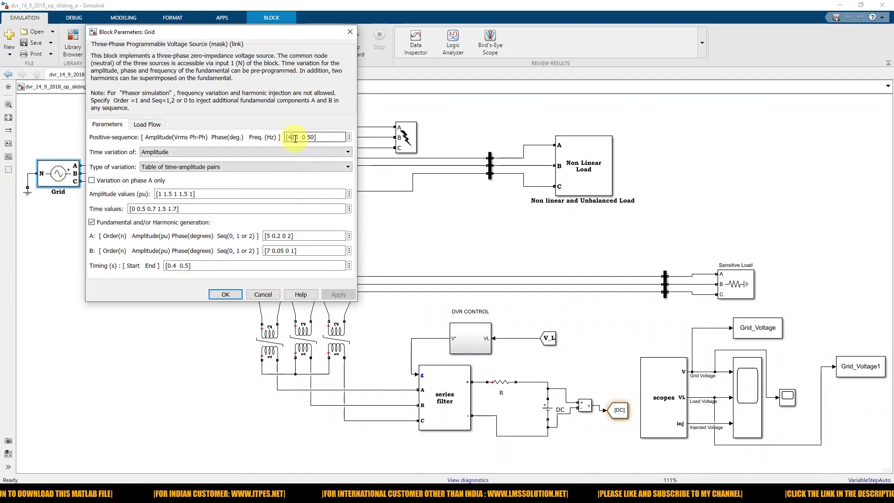
click(226, 294)
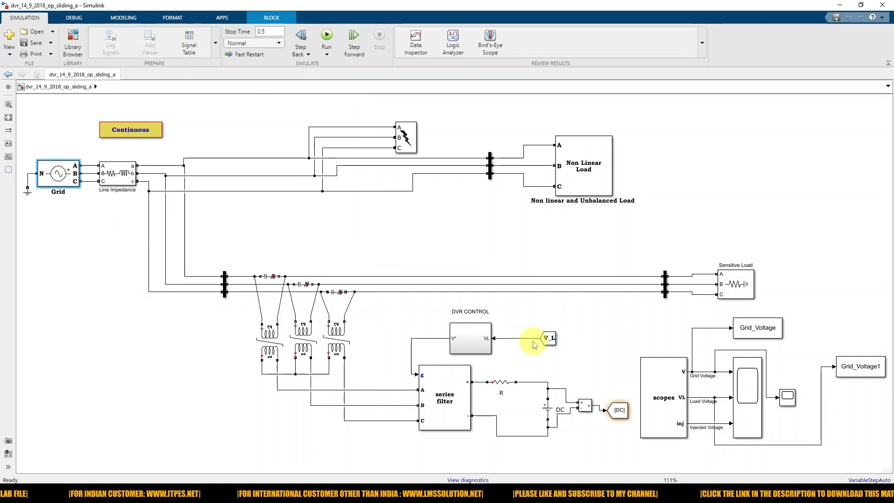
key(F9)
mouse_move(542, 348)
mouse_down()
mouse_move(594, 342)
mouse_move(656, 297)
mouse_up()
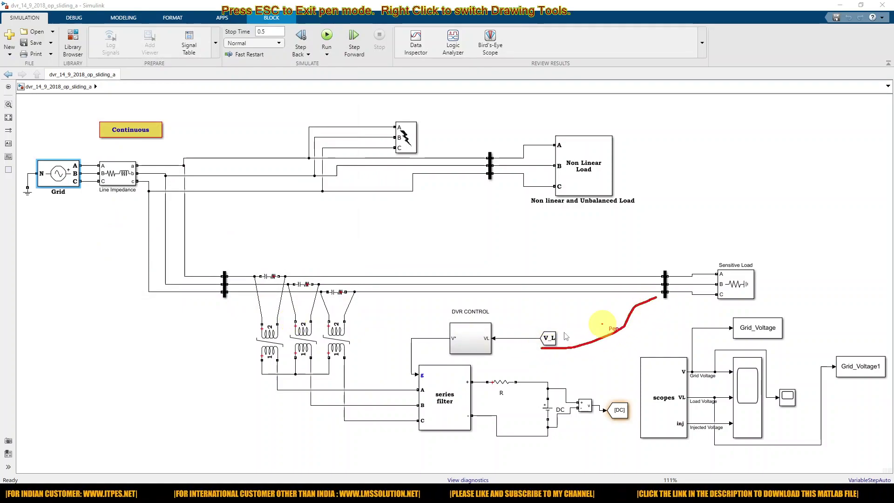
Step: Open the DVR CONTROL subsystem and mark the VL signal path and 415 constant
key(Escape)
double_click(471, 341)
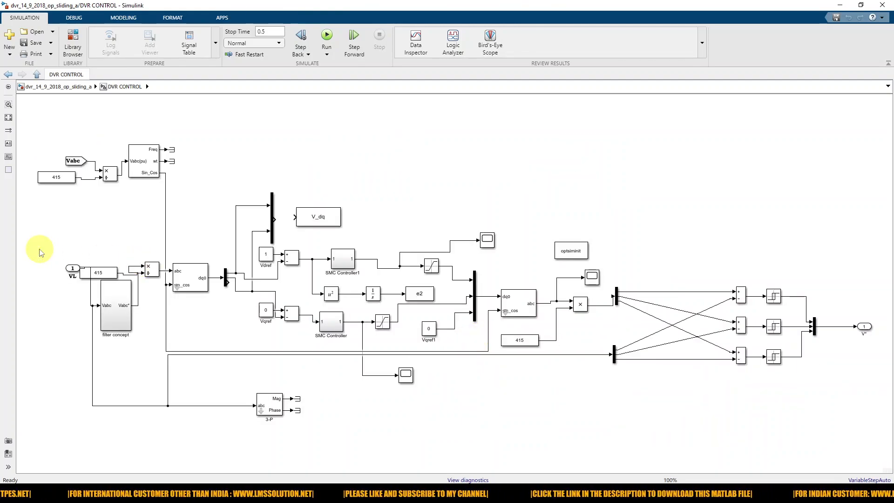
key(F9)
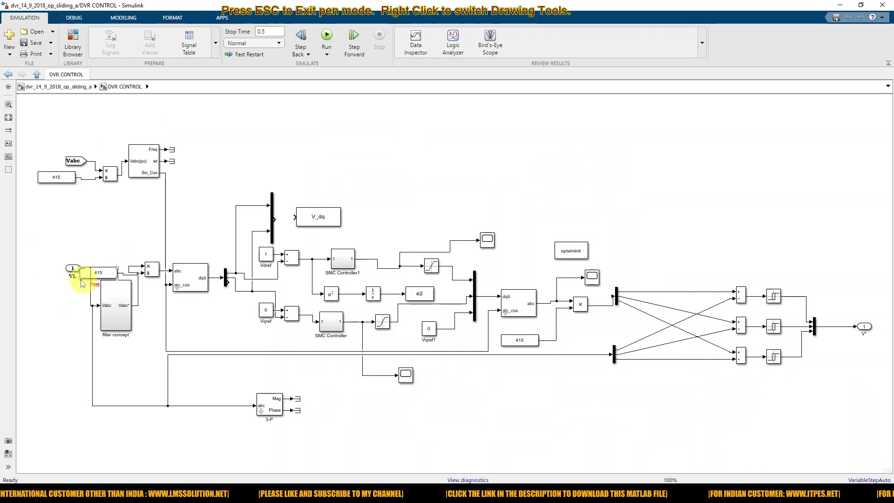
mouse_move(68, 281)
mouse_down()
mouse_move(83, 305)
mouse_move(134, 305)
mouse_up()
mouse_move(109, 255)
mouse_down()
mouse_move(109, 269)
mouse_move(113, 262)
mouse_up()
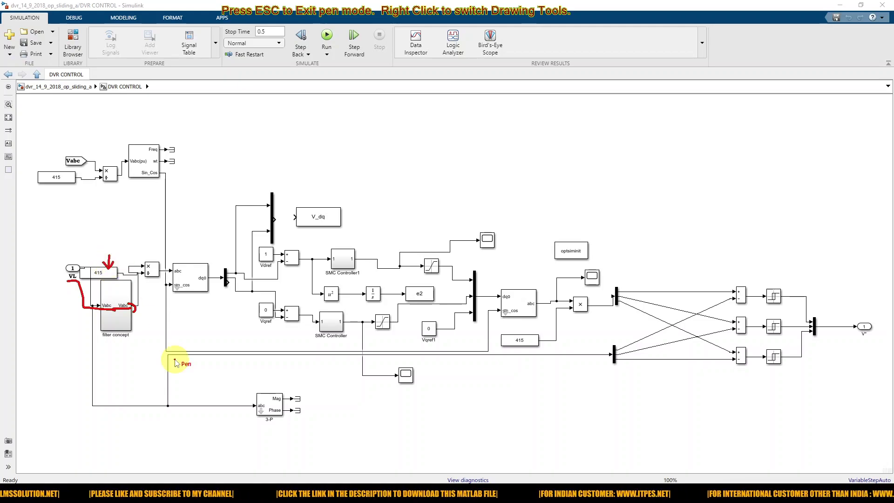
key(Escape)
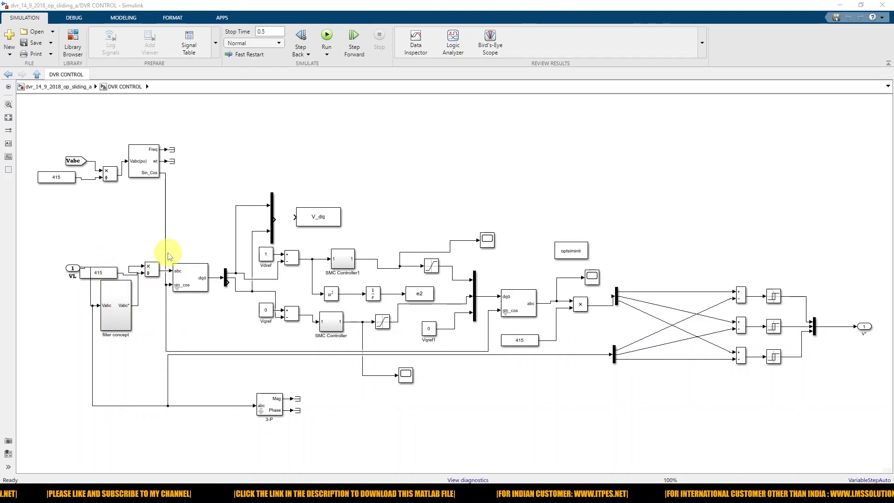
Step: Annotate the dq0 transform input, its d-axis output, the demux d/q signals and Vdref
key(ctrl+shift+d)
drag(167, 251, 169, 244)
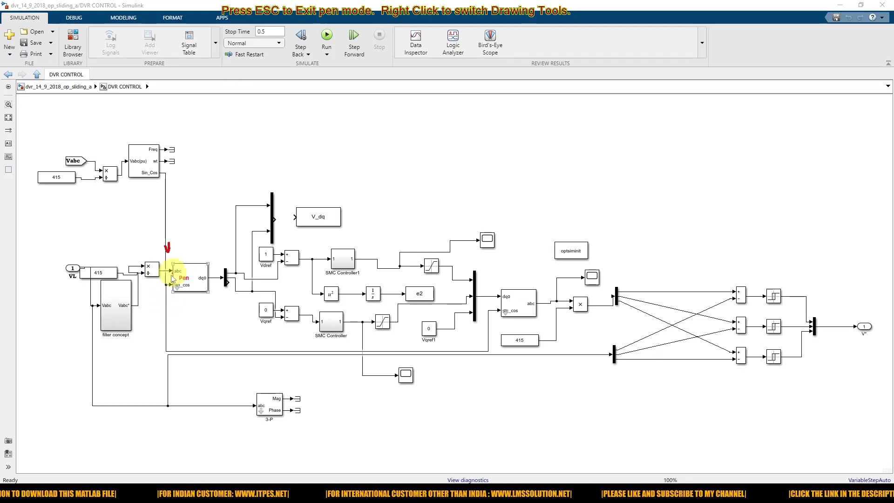
click(194, 297)
mouse_move(195, 316)
mouse_down()
mouse_move(195, 294)
mouse_move(199, 303)
mouse_up()
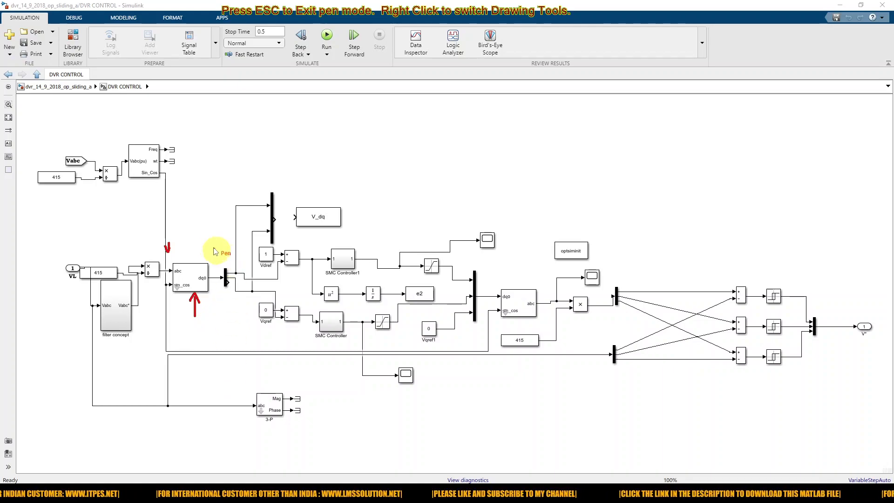
drag(197, 215, 215, 264)
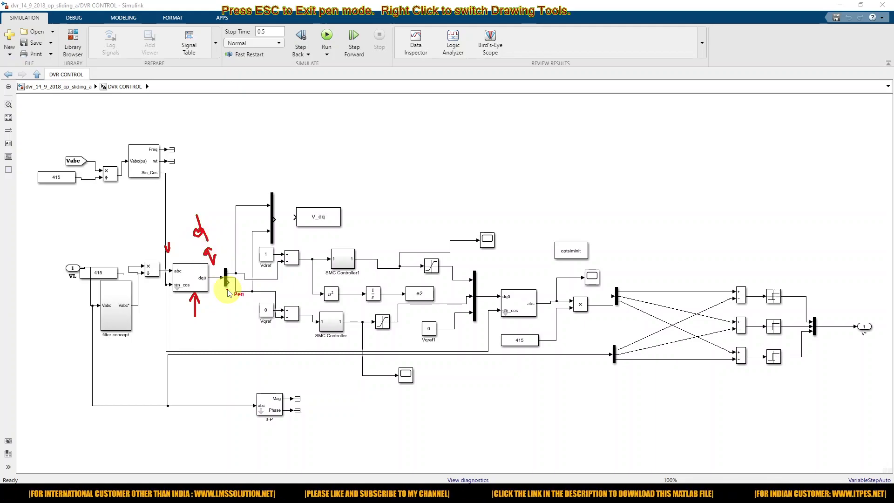
drag(236, 269, 251, 288)
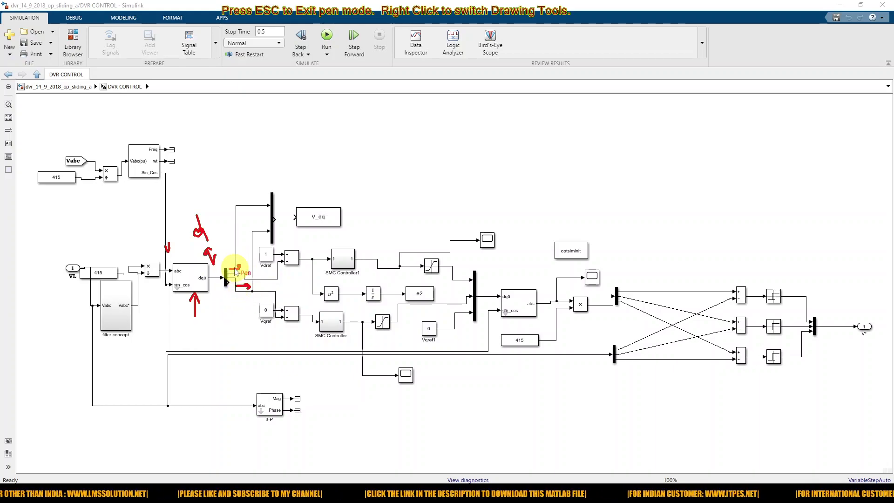
mouse_move(260, 272)
mouse_down()
mouse_move(277, 259)
mouse_move(273, 247)
mouse_move(263, 245)
mouse_move(254, 267)
mouse_move(262, 297)
mouse_move(250, 324)
mouse_move(273, 322)
mouse_move(261, 299)
mouse_up()
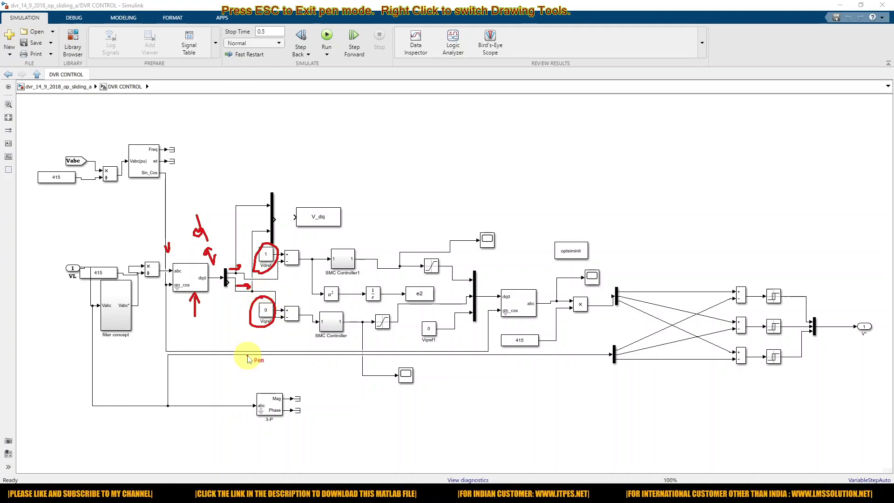
Step: Mark the Vdref and Vqref Sum blocks and both SMC controllers, then open SMC Controller1
key(Escape)
click(294, 264)
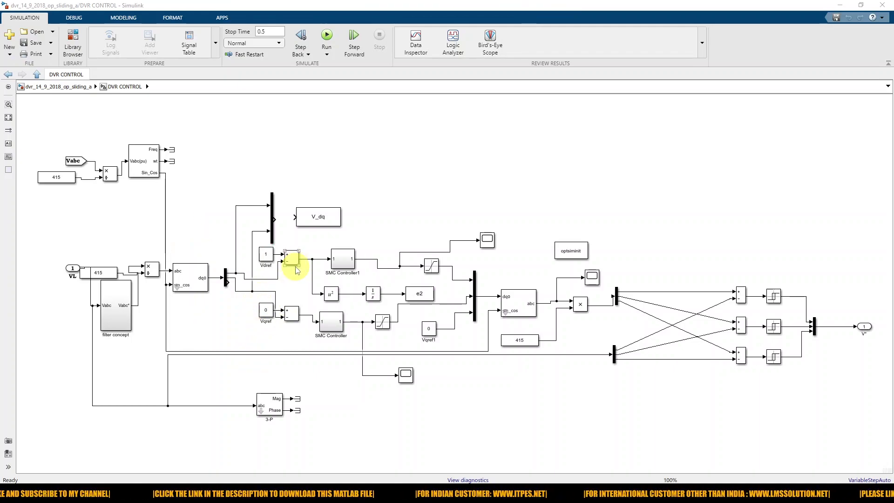
key(F9)
drag(282, 268, 295, 268)
drag(281, 329, 292, 330)
mouse_move(332, 242)
mouse_down()
mouse_move(322, 270)
mouse_move(354, 280)
mouse_move(369, 255)
mouse_move(355, 240)
mouse_move(335, 240)
mouse_up()
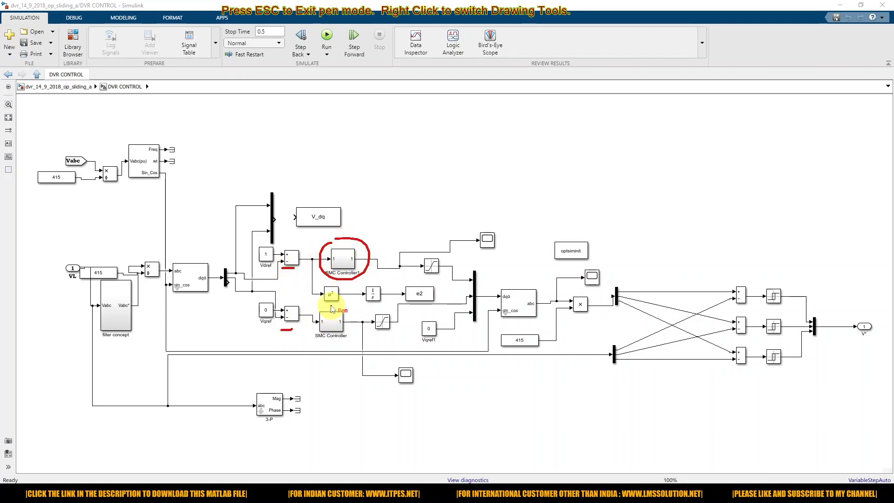
mouse_move(329, 303)
mouse_down()
mouse_move(342, 331)
mouse_move(329, 305)
mouse_up()
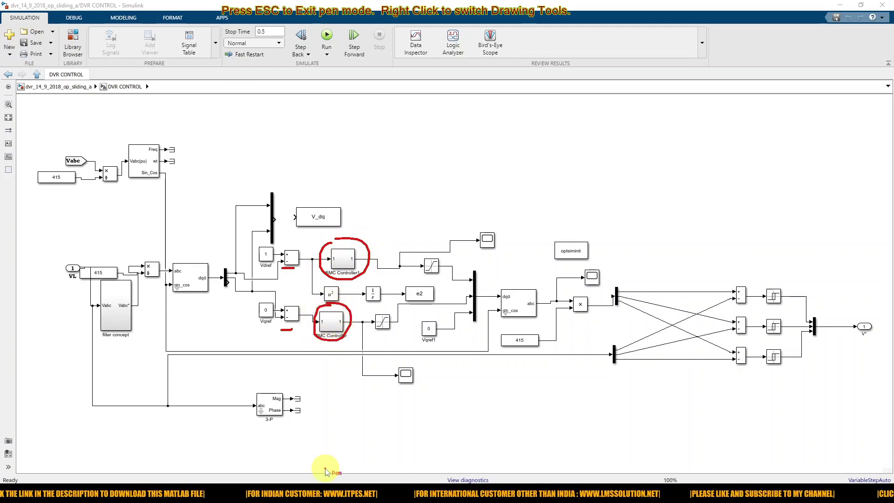
key(Escape)
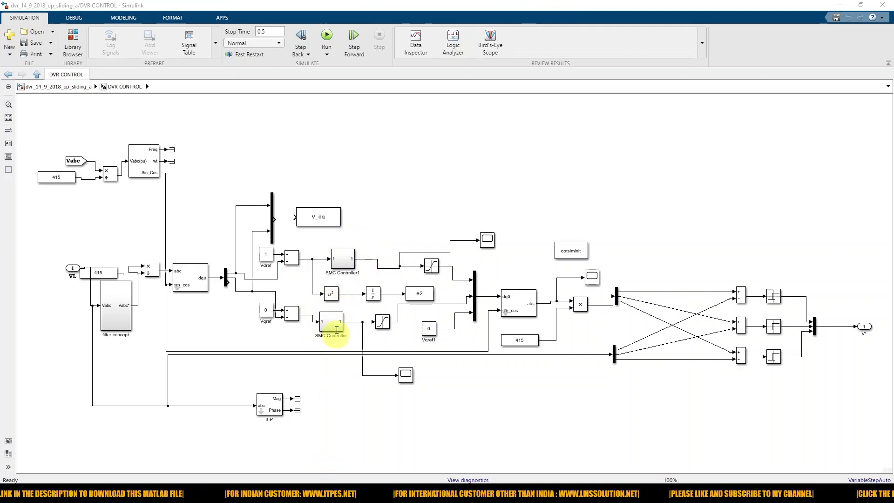
double_click(340, 260)
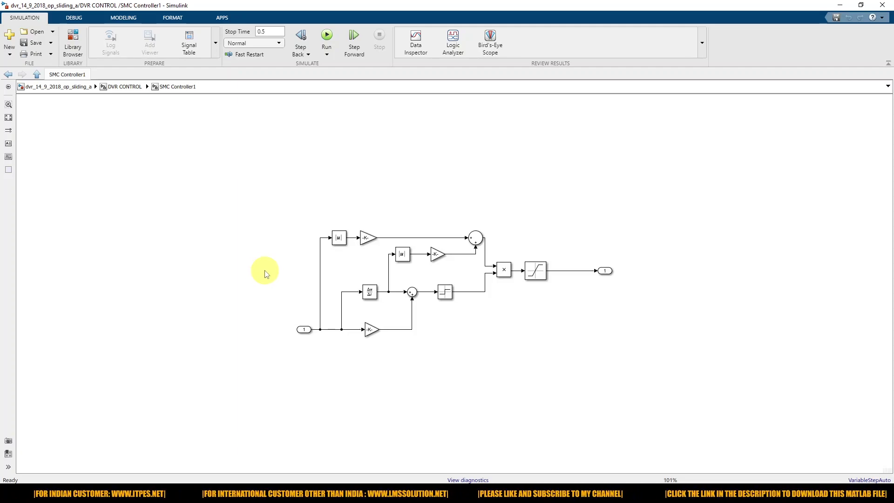
Step: Inspect the lower SMC Controller subsystem and return to the DVR CONTROL diagram
click(37, 75)
click(335, 326)
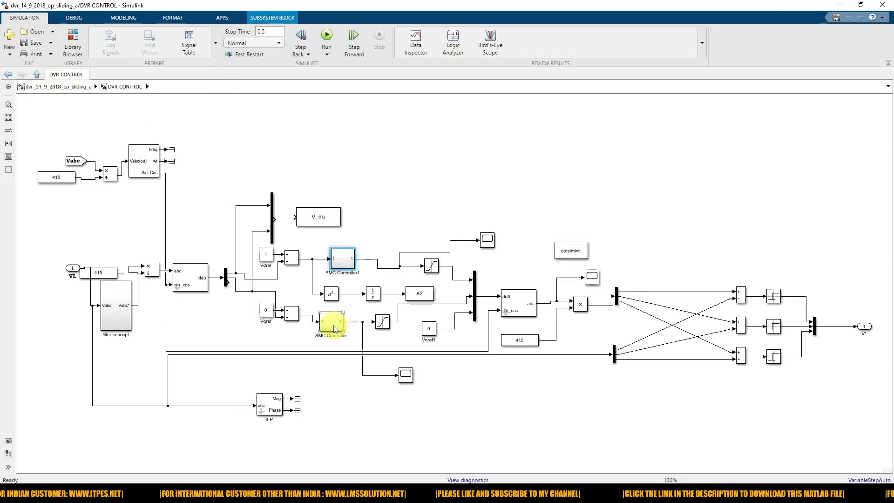
double_click(334, 327)
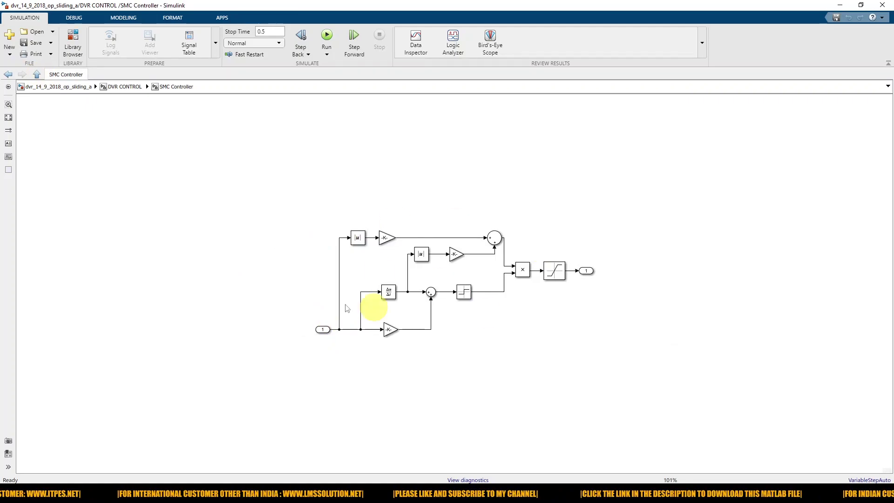
click(37, 74)
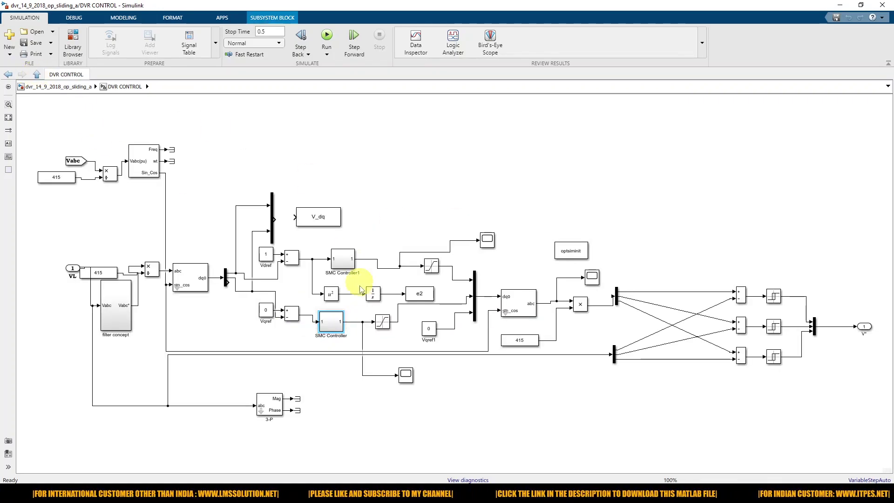
Step: Annotate both SMC controller outputs, the mux inputs and output, and the dq0-to-abc block
key(F10)
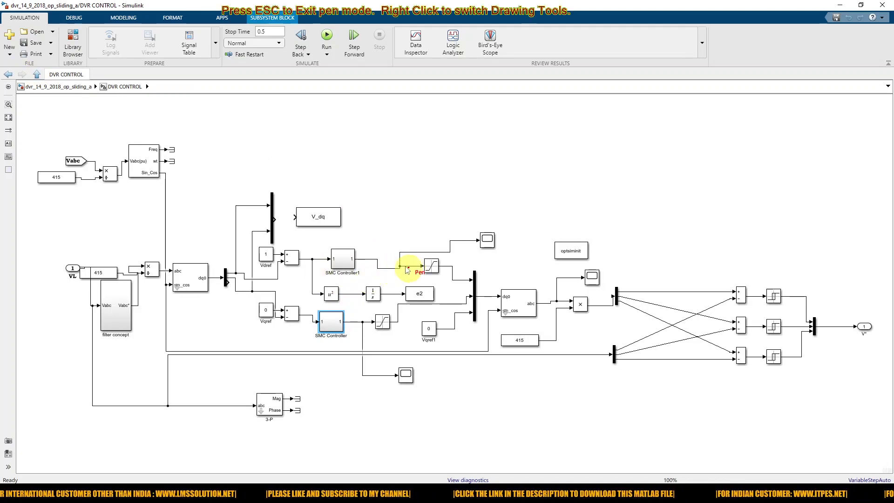
drag(387, 250, 388, 267)
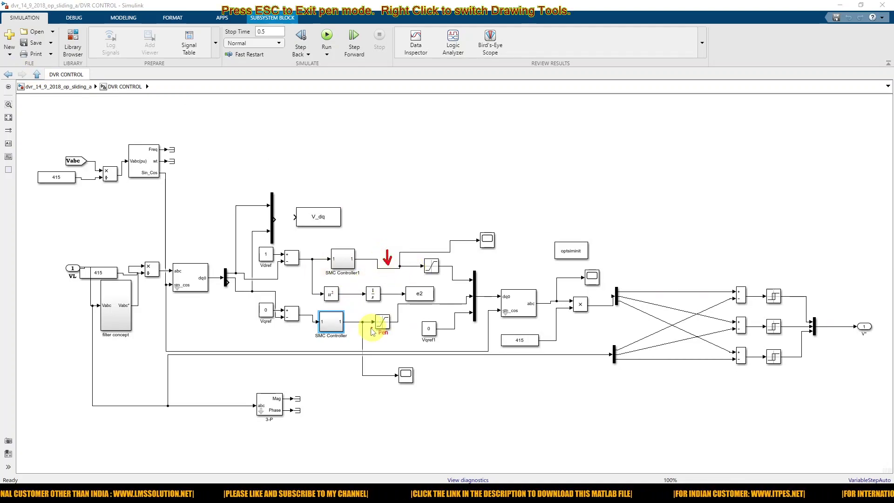
mouse_move(352, 339)
mouse_down()
mouse_move(354, 322)
mouse_move(361, 332)
mouse_up()
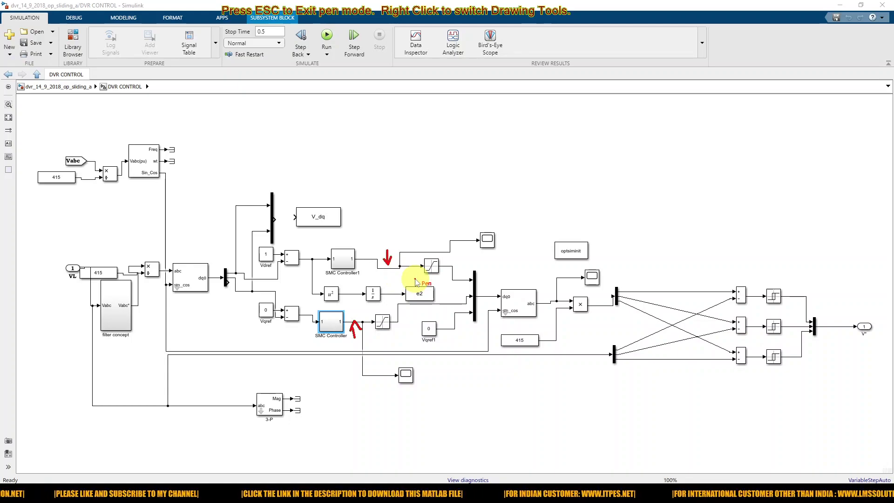
mouse_move(465, 268)
mouse_down()
mouse_move(459, 330)
mouse_move(472, 317)
mouse_move(463, 268)
mouse_up()
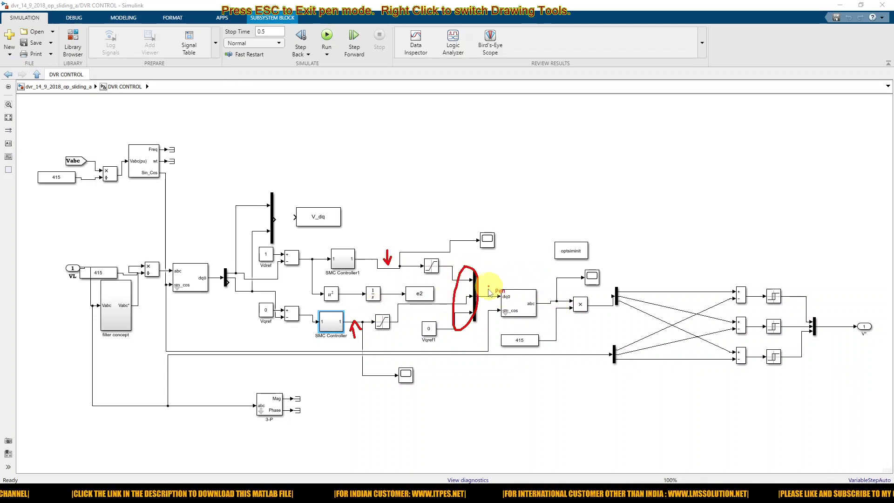
drag(487, 293, 489, 297)
drag(485, 288, 545, 300)
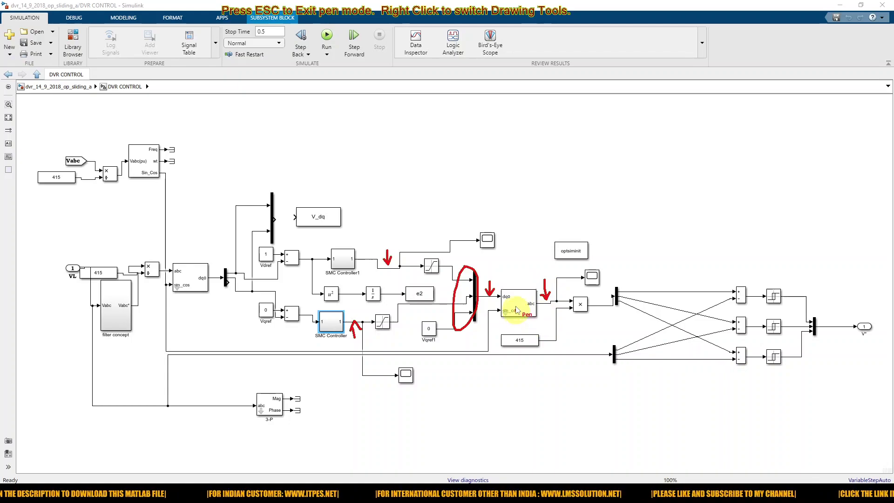
drag(517, 268, 517, 280)
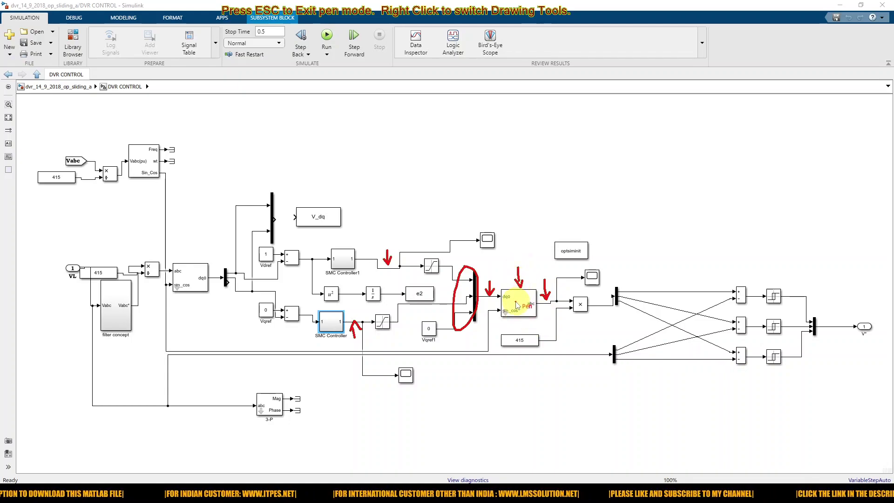
key(Escape)
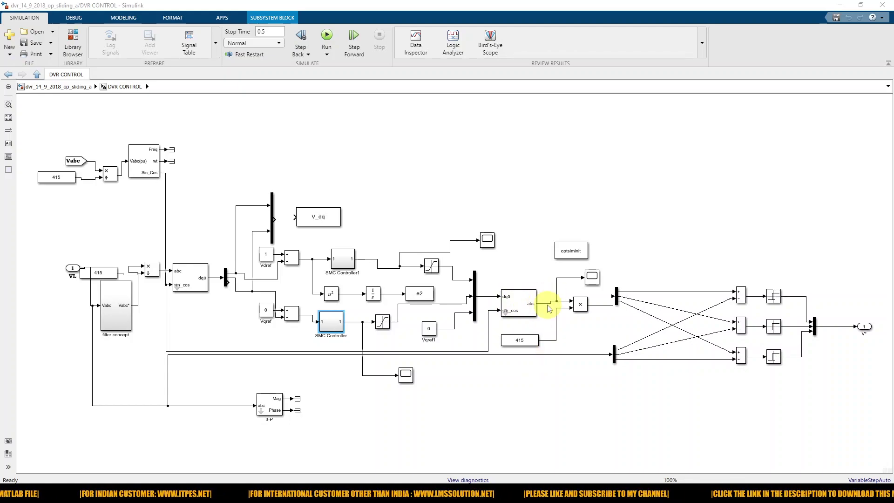
key(ctrl+F5)
drag(547, 287, 548, 303)
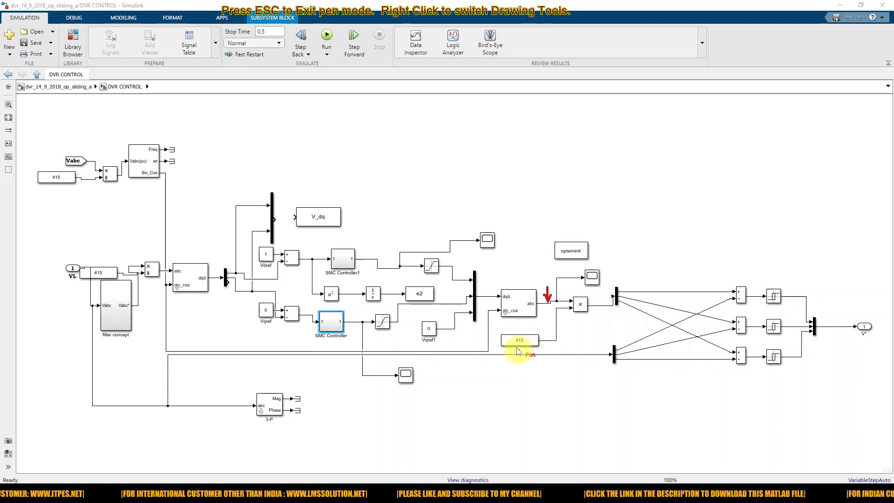
mouse_move(516, 328)
mouse_down()
mouse_move(489, 335)
mouse_move(496, 347)
mouse_move(529, 349)
mouse_move(542, 336)
mouse_move(513, 326)
mouse_up()
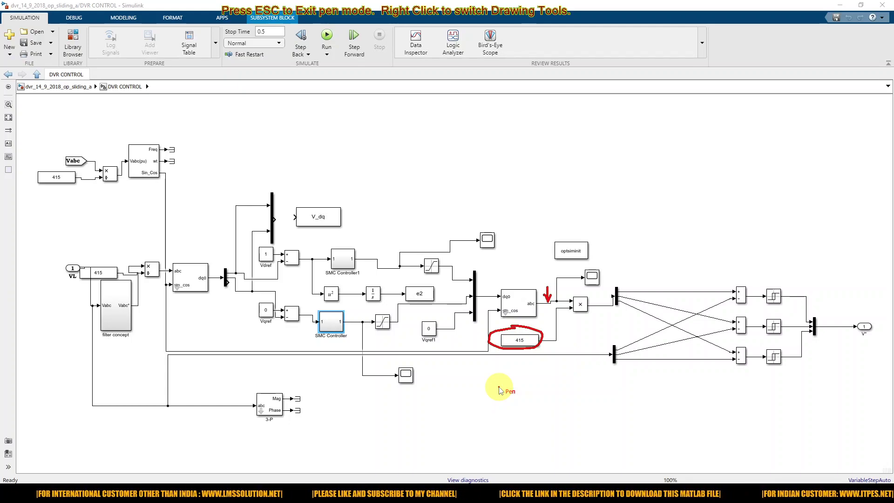
key(Escape)
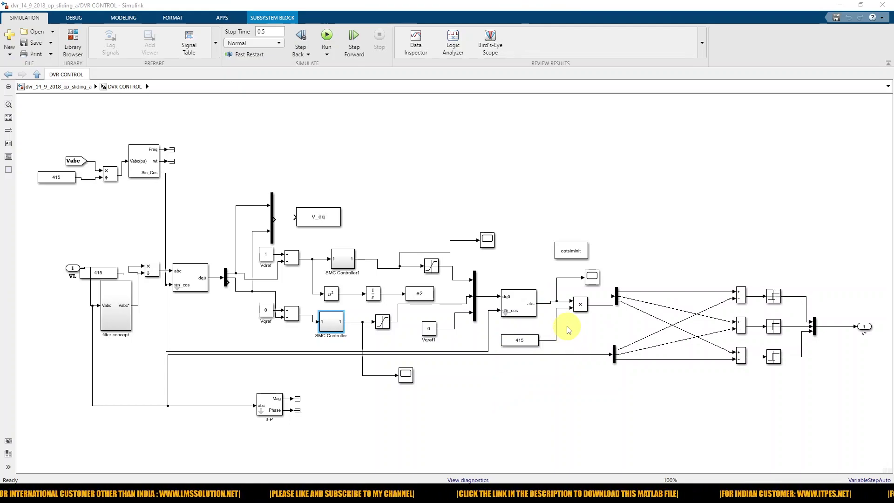
key(ctrl+shift+p)
mouse_move(600, 294)
mouse_down()
mouse_move(598, 304)
mouse_move(604, 295)
mouse_up()
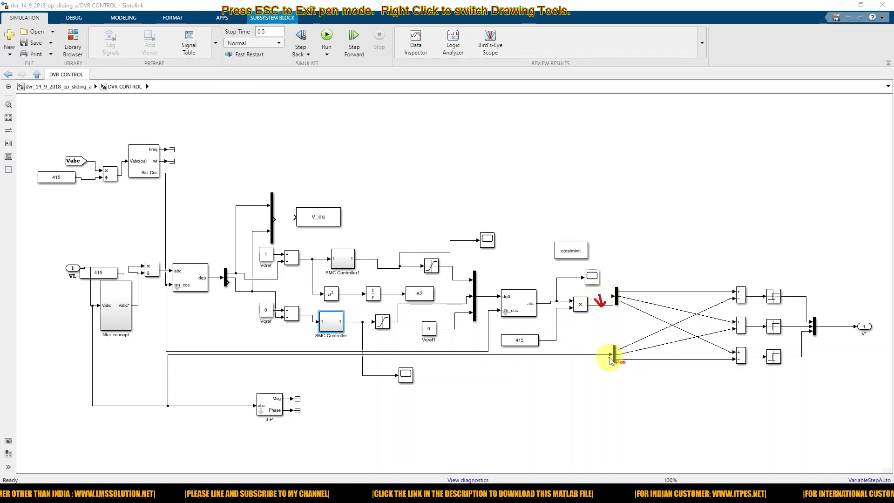
drag(593, 362, 599, 357)
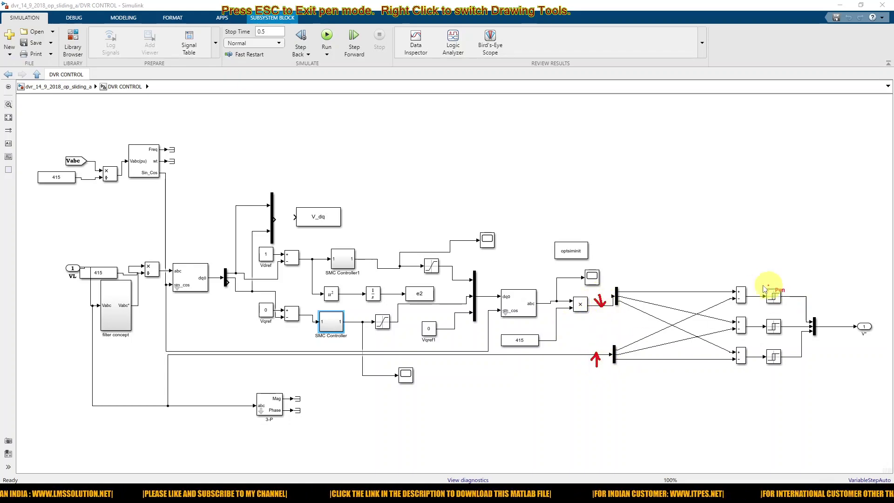
mouse_move(738, 275)
mouse_down()
mouse_move(712, 328)
mouse_move(731, 366)
mouse_move(748, 355)
mouse_move(756, 309)
mouse_move(735, 268)
mouse_up()
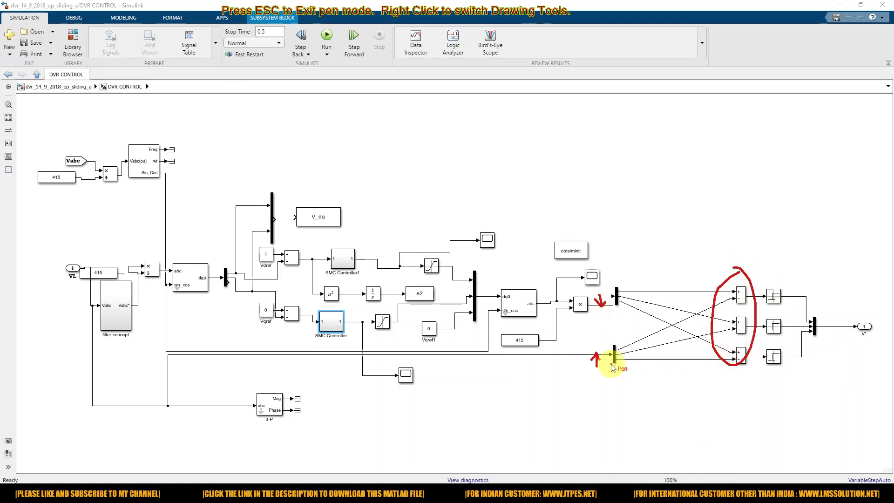
mouse_move(767, 280)
mouse_down()
mouse_move(765, 366)
mouse_move(779, 370)
mouse_move(790, 327)
mouse_move(785, 289)
mouse_move(766, 282)
mouse_up()
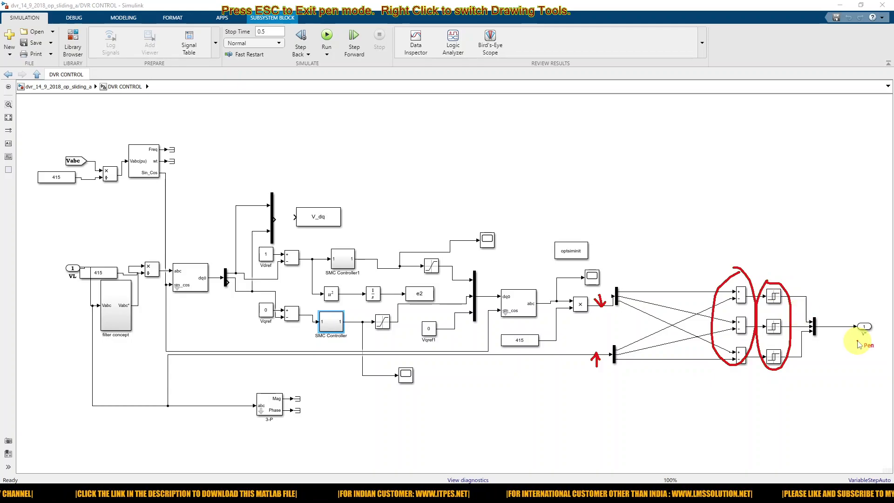
key(Escape)
Step: Go up to the top-level model, inspect the SE_Filter series filter subsystem, and return
click(36, 74)
double_click(433, 385)
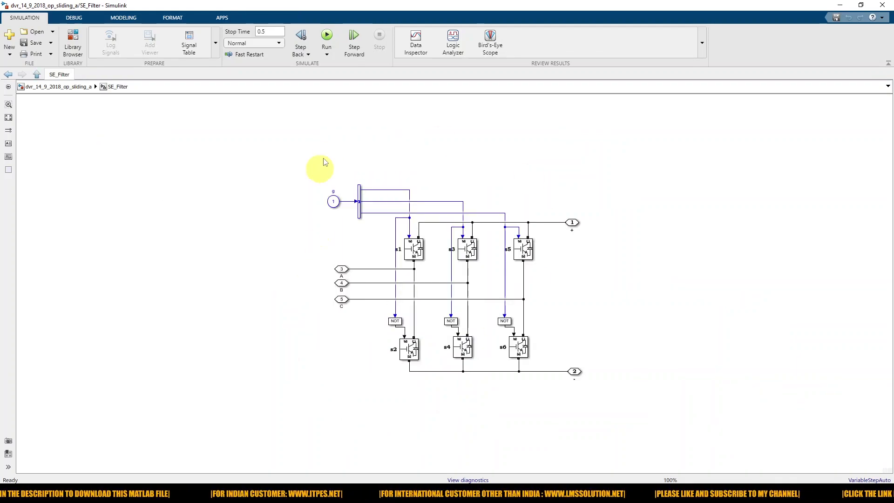
click(37, 74)
click(553, 340)
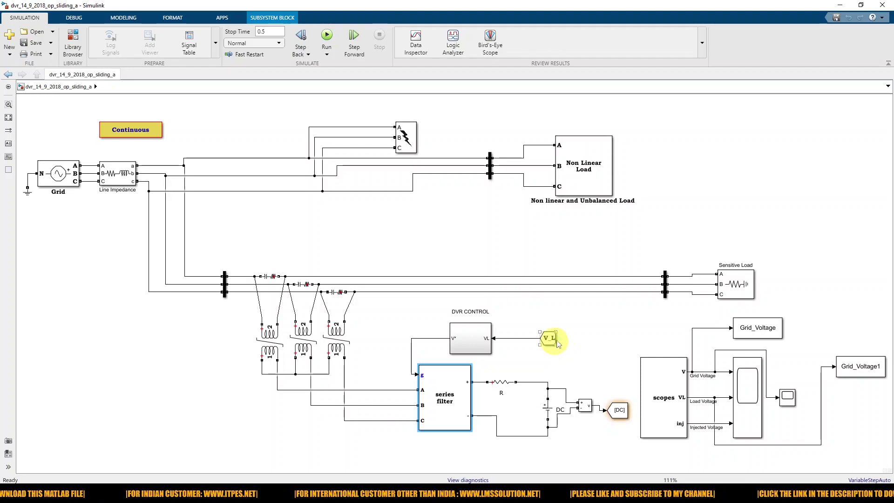
click(660, 294)
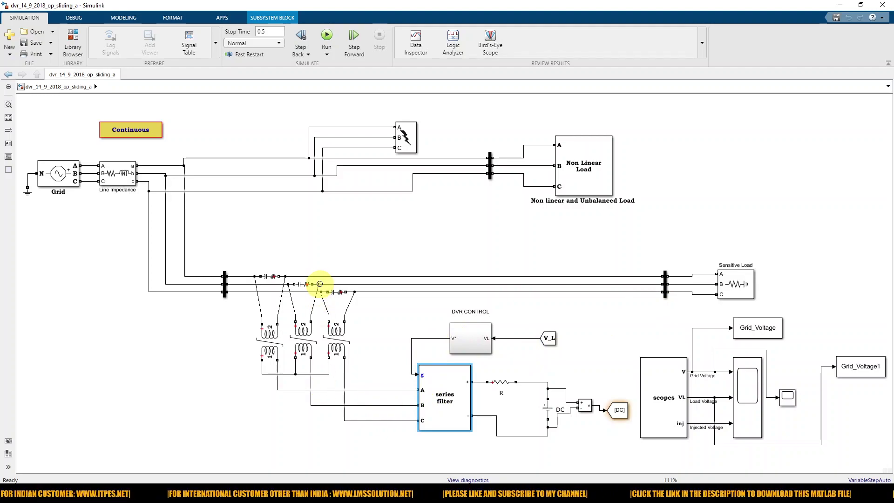
Step: Draw an arrow on screen pointing at the Sensitive Load bus
key(ctrl+shift+d)
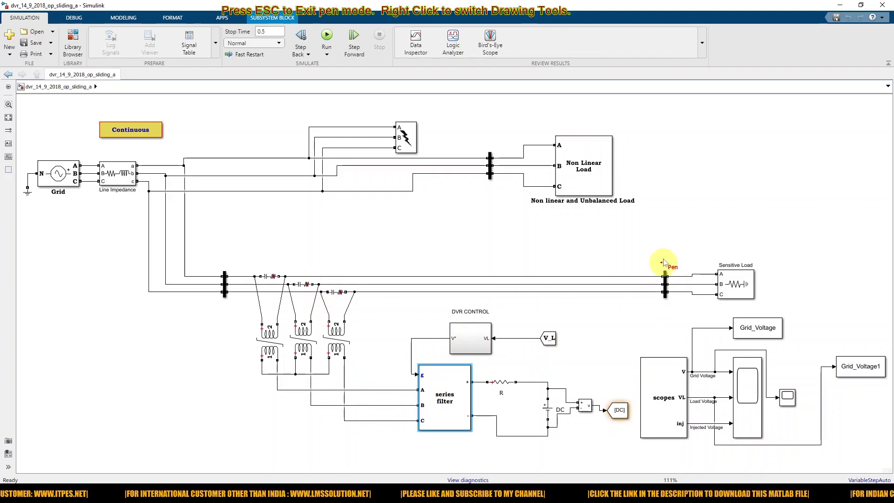
drag(664, 249, 664, 265)
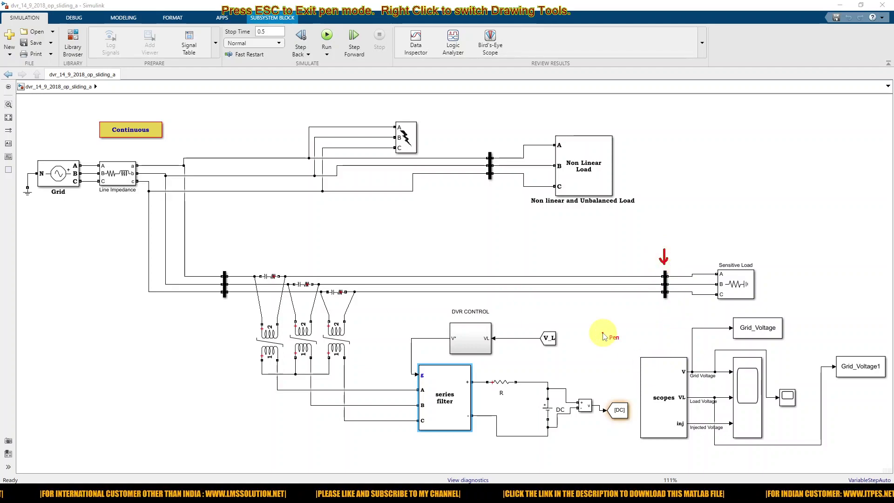
key(Escape)
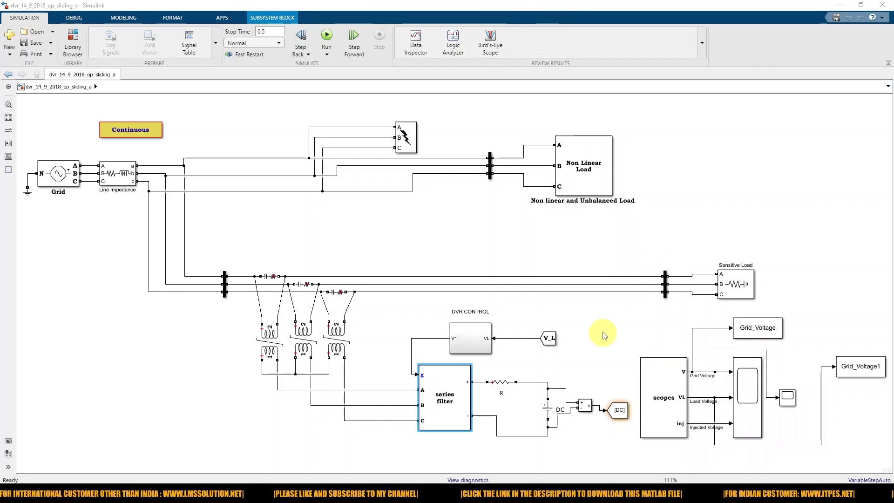
double_click(407, 145)
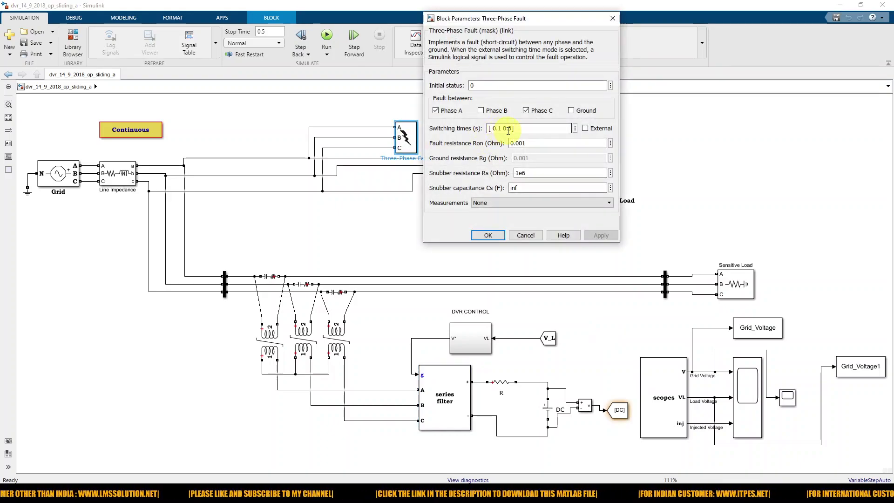
double_click(58, 173)
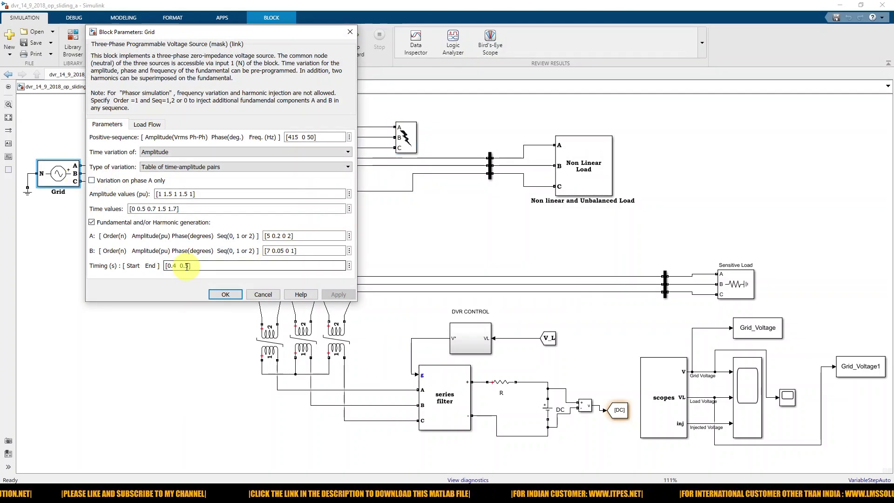
click(226, 295)
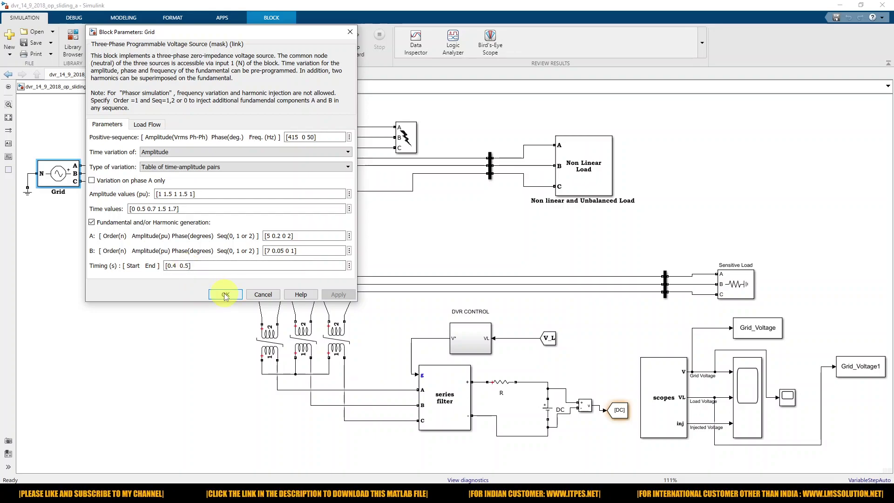
click(384, 240)
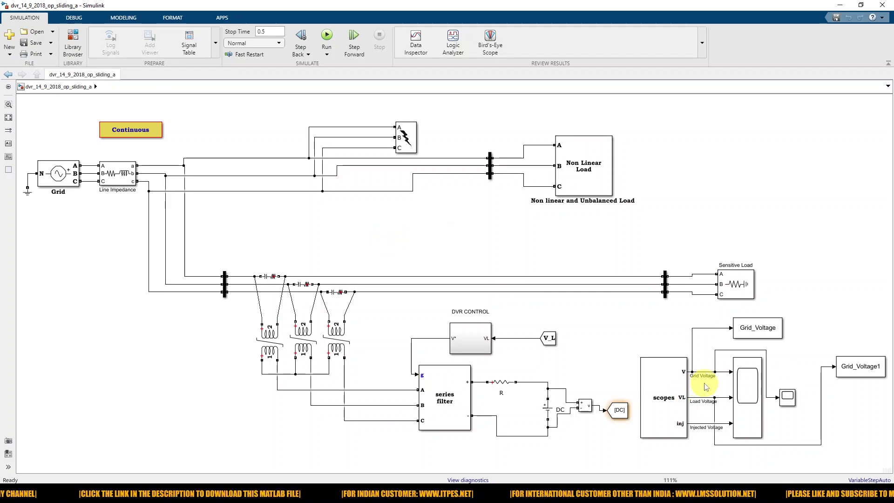
key(F9)
drag(692, 381, 729, 381)
drag(693, 406, 719, 404)
drag(692, 437, 716, 431)
key(Escape)
click(751, 382)
Step: Run the simulation from the Data Acquisition scope and mark the grid, load and injected voltage waveforms
double_click(751, 383)
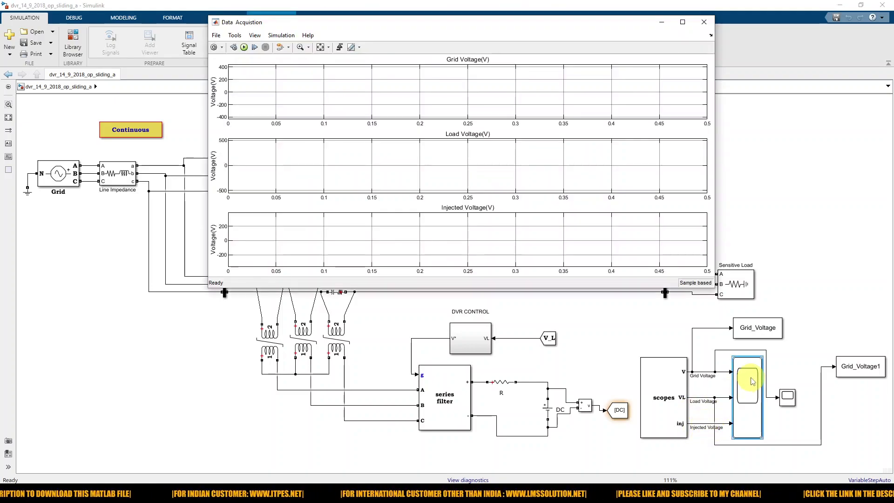
click(245, 48)
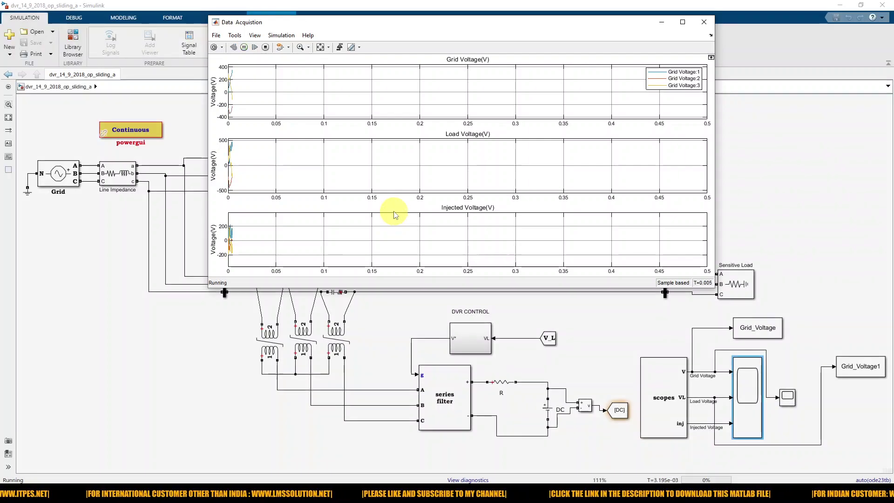
key(F12)
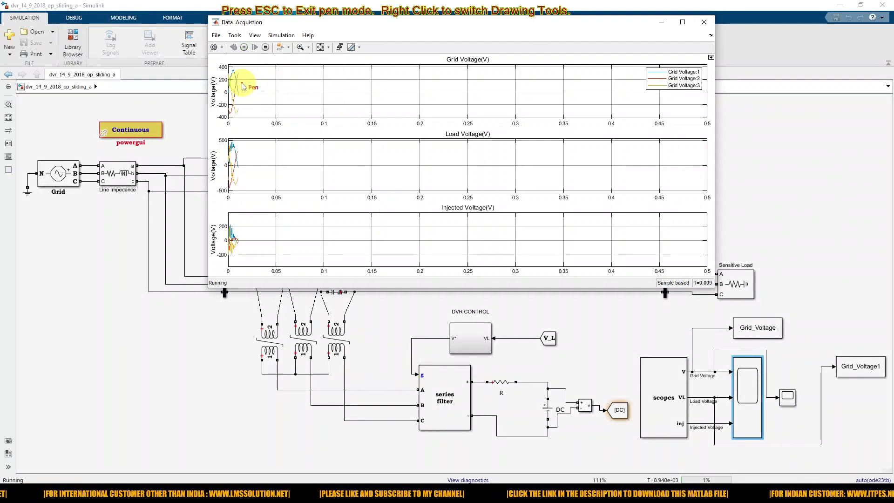
drag(241, 79, 251, 78)
drag(237, 142, 251, 138)
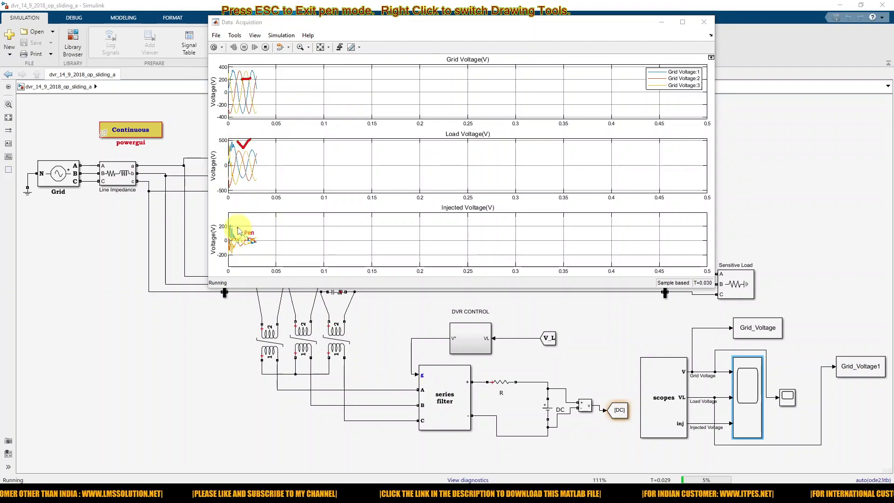
drag(236, 226, 258, 222)
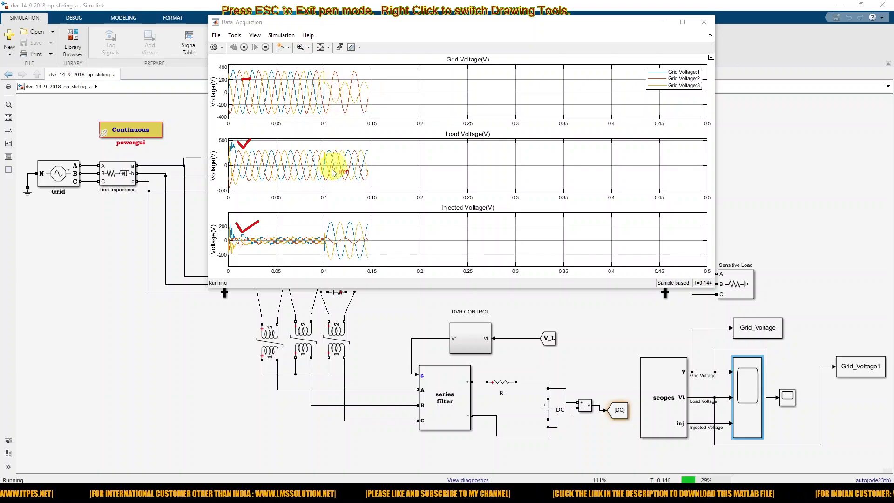
mouse_move(325, 148)
mouse_down()
mouse_move(320, 176)
mouse_move(344, 188)
mouse_move(389, 186)
mouse_move(389, 145)
mouse_move(324, 142)
mouse_up()
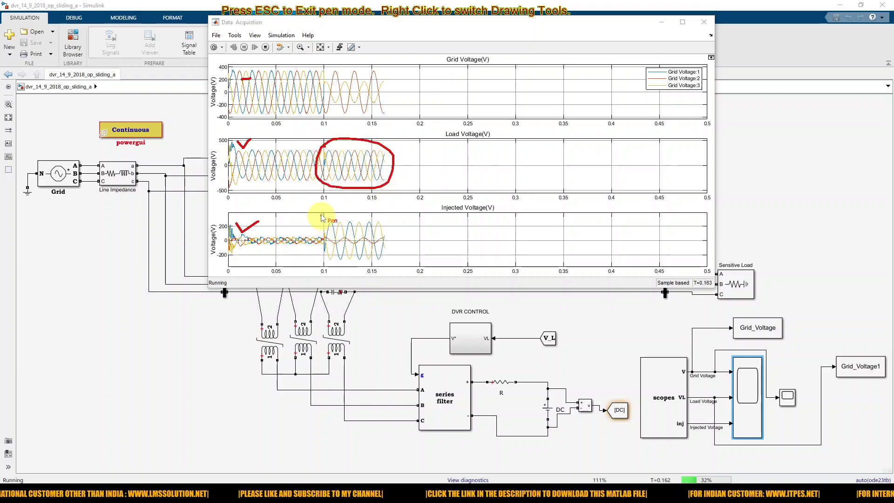
mouse_move(325, 214)
mouse_down()
mouse_move(317, 253)
mouse_move(338, 264)
mouse_move(391, 264)
mouse_move(401, 254)
mouse_move(400, 225)
mouse_move(383, 211)
mouse_move(325, 214)
mouse_up()
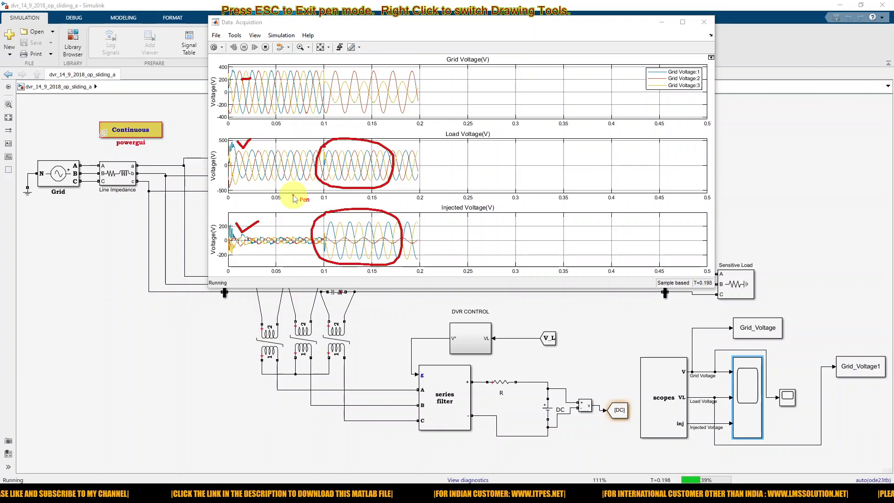
key(Escape)
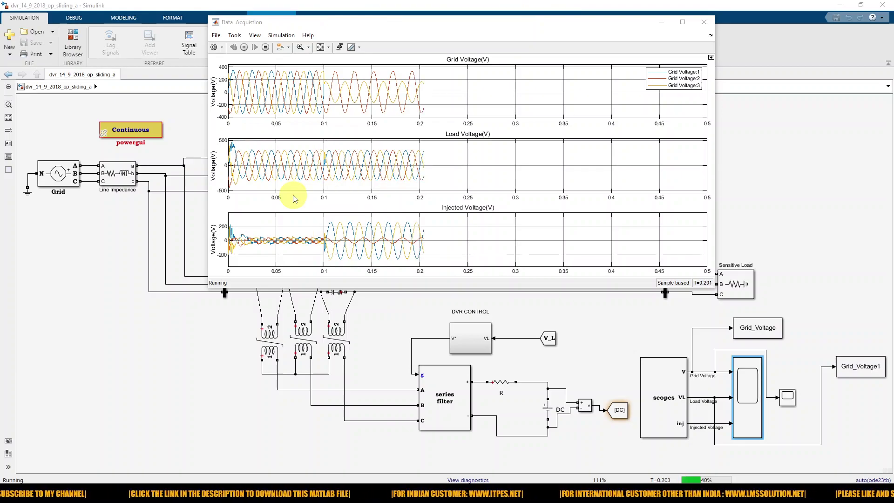